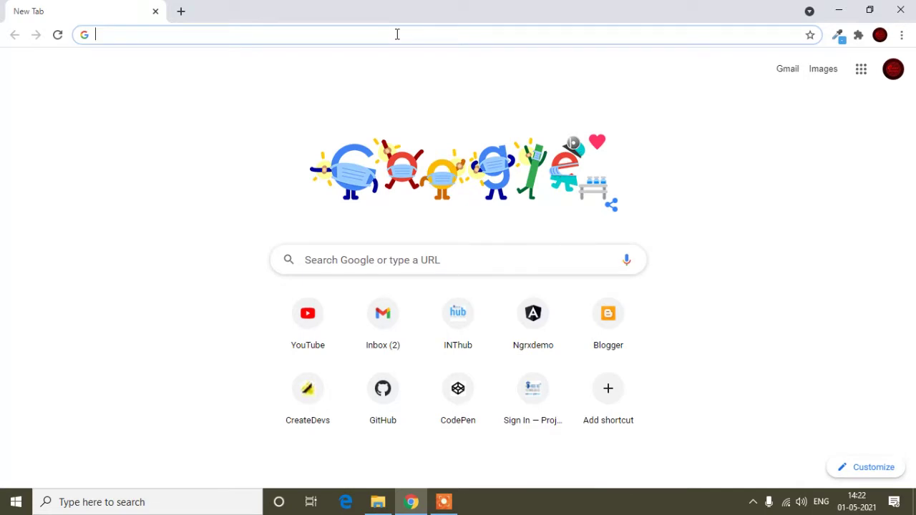
# Search Google for 'instagram' and open the Instagram website from the results.
pyautogui.write('ins')
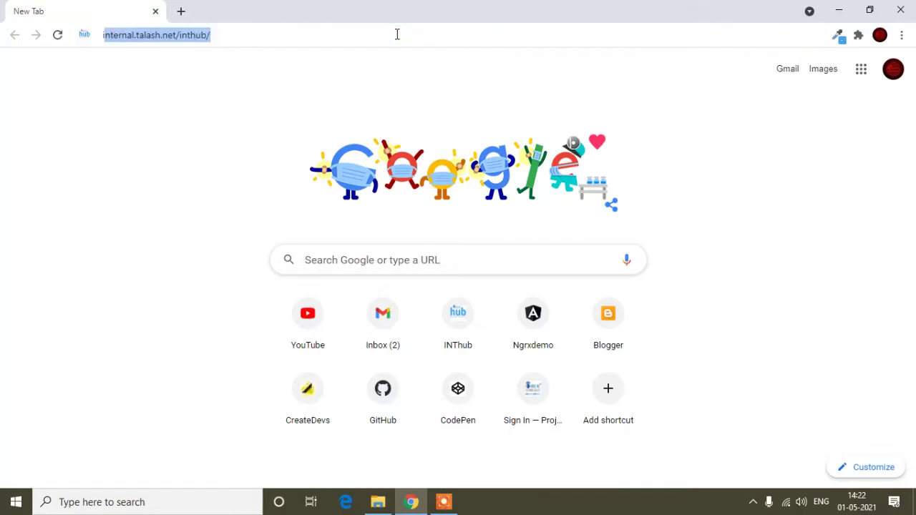
pyautogui.press('Return')
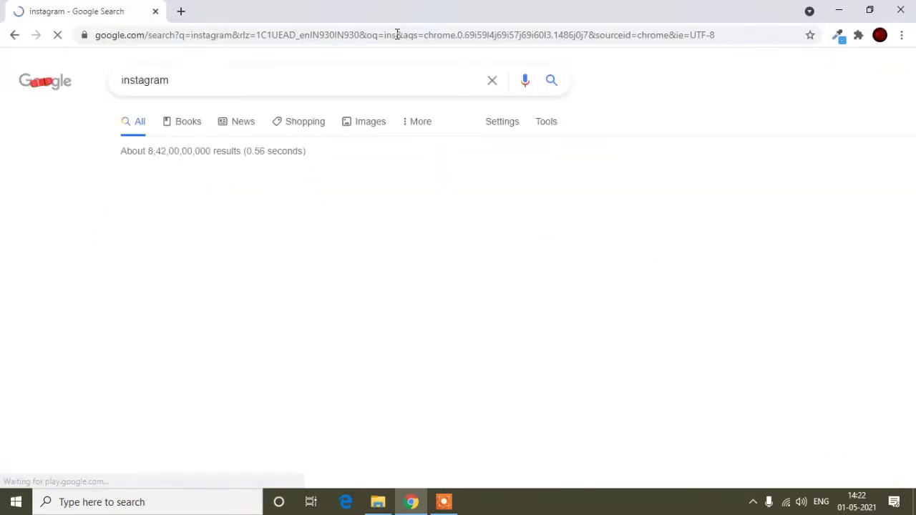
pyautogui.click(153, 201)
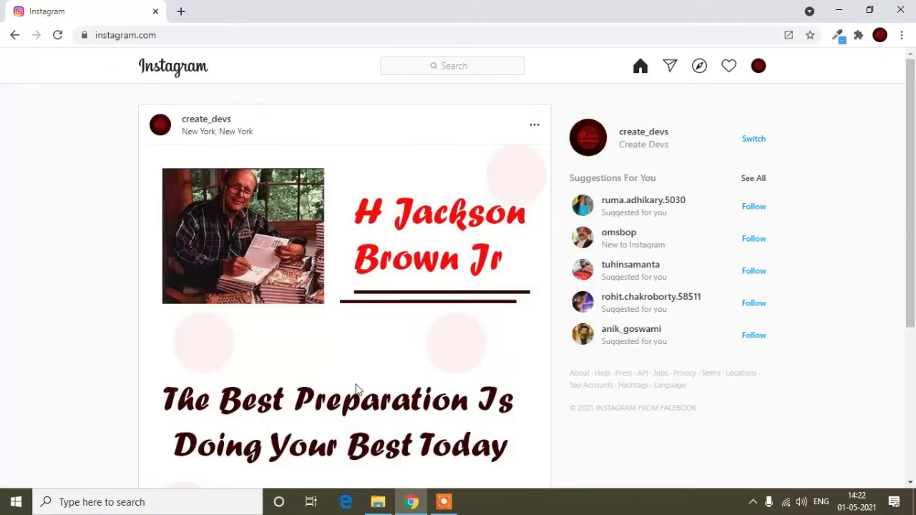
# Scroll the home feed past the H Jackson Brown Jr quote post, then open the account menu.
pyautogui.scroll(-3, 357, 389)
pyautogui.scroll(3, 357, 390)
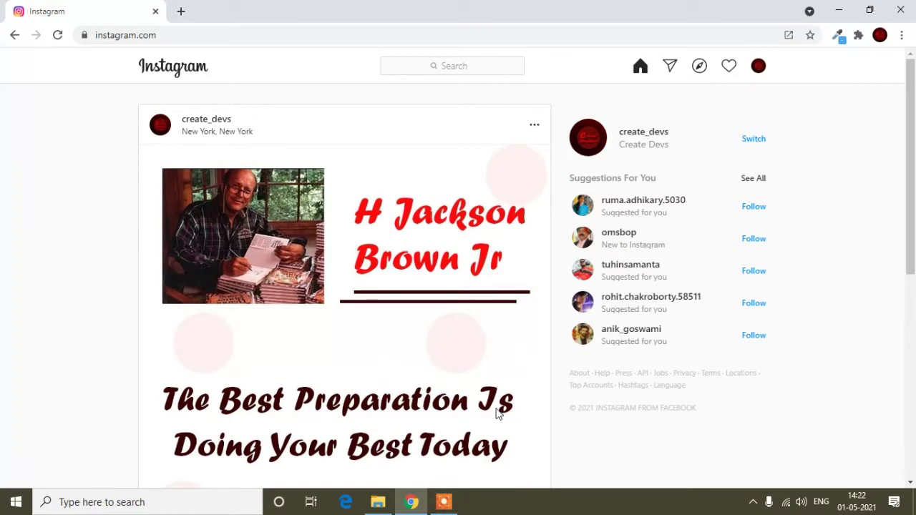
pyautogui.scroll(-6, 491, 342)
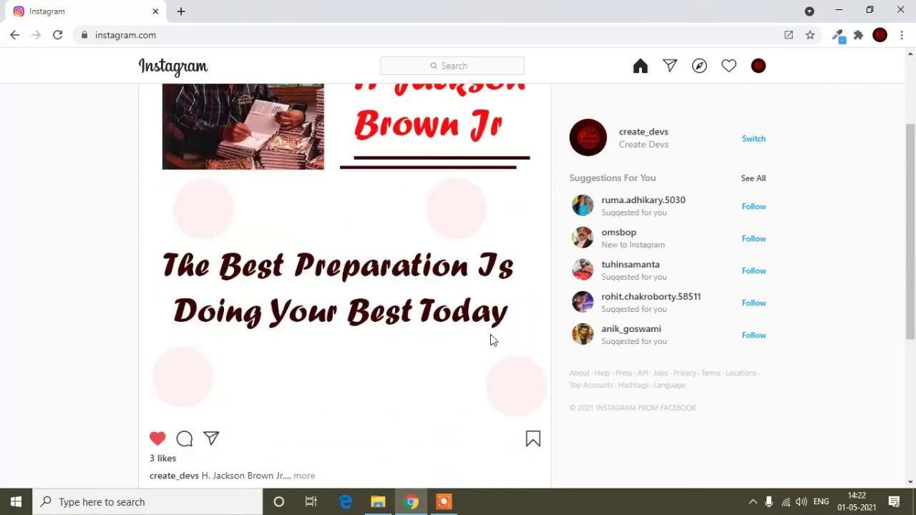
pyautogui.scroll(6, 779, 380)
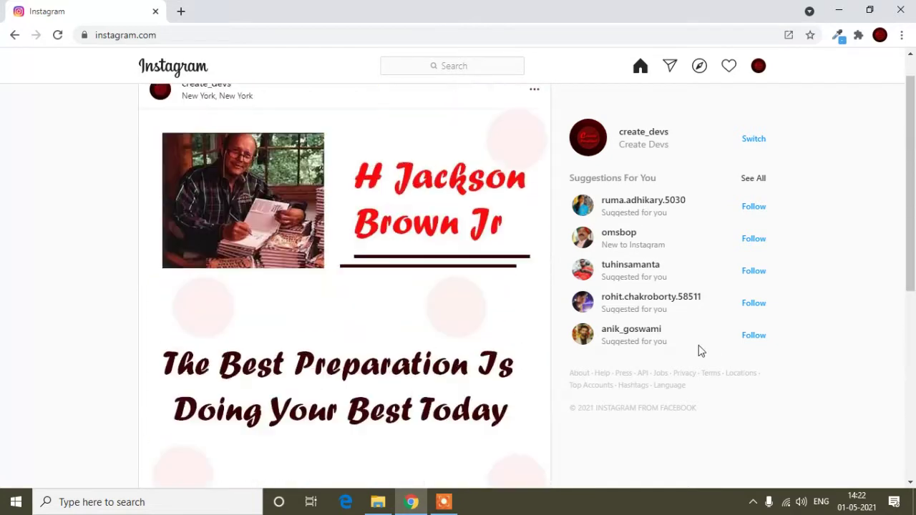
pyautogui.click(760, 67)
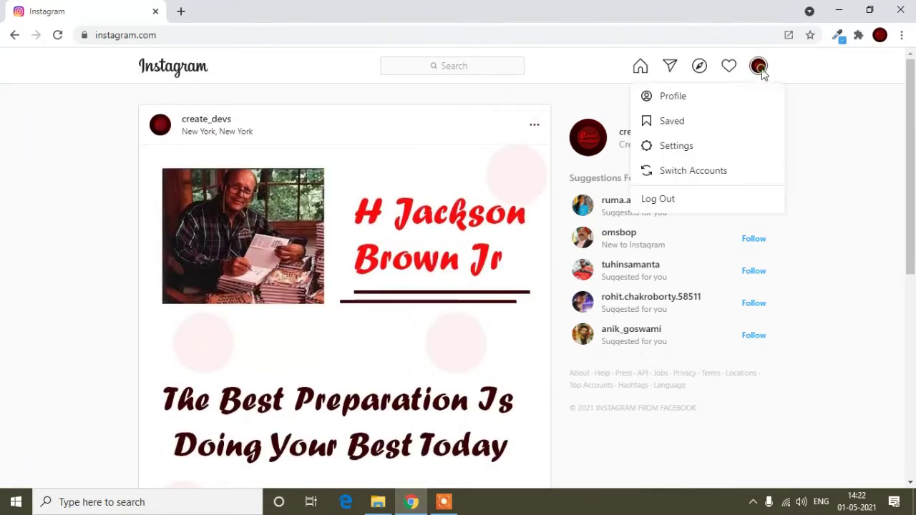
# Go to the create_devs profile, check its IGTV tab, and return to the Posts grid.
pyautogui.click(718, 104)
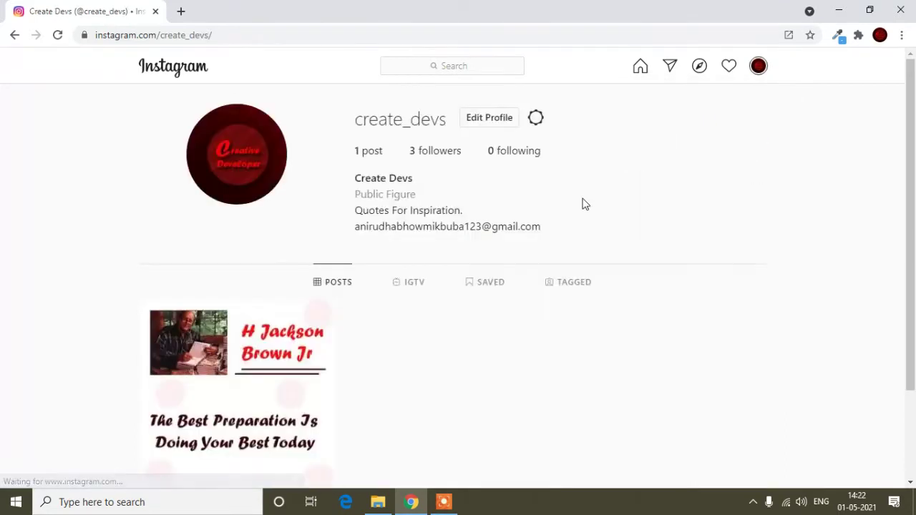
pyautogui.scroll(-3, 581, 206)
pyautogui.scroll(2, 824, 303)
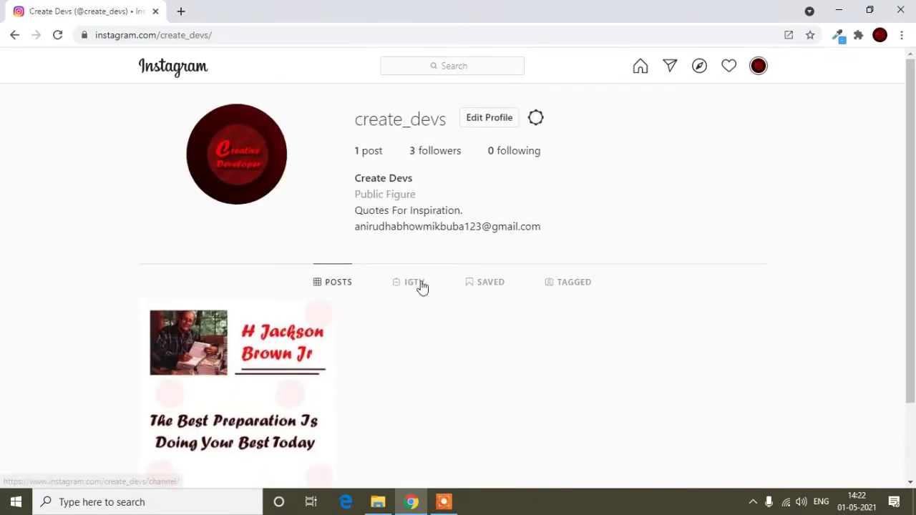
pyautogui.click(420, 284)
pyautogui.scroll(-2, 669, 320)
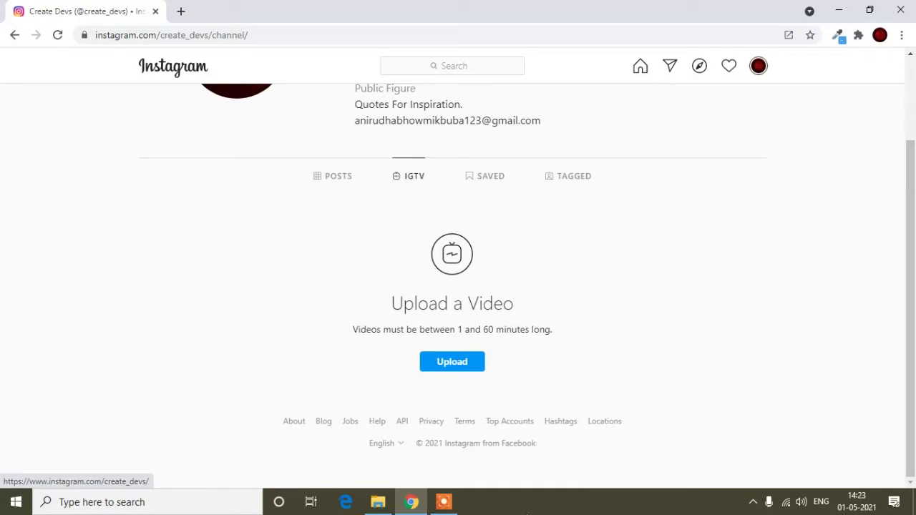
pyautogui.click(337, 180)
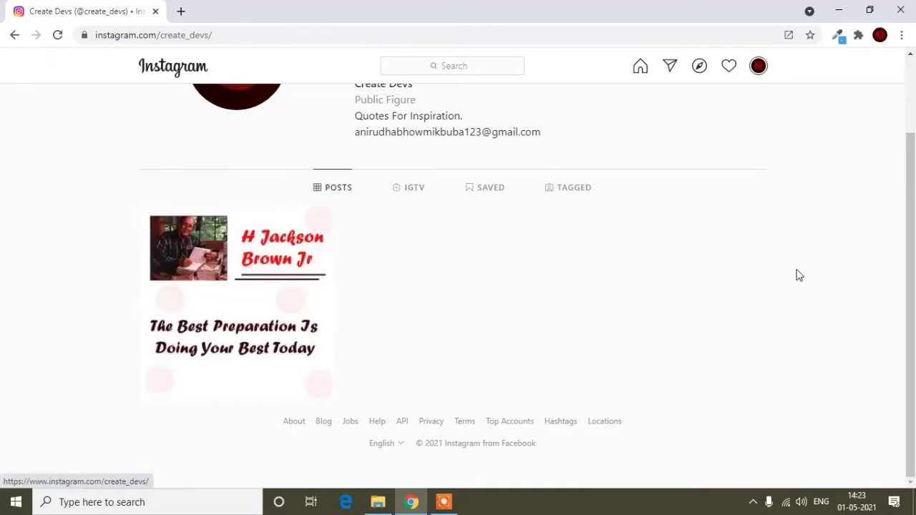
pyautogui.scroll(2, 800, 383)
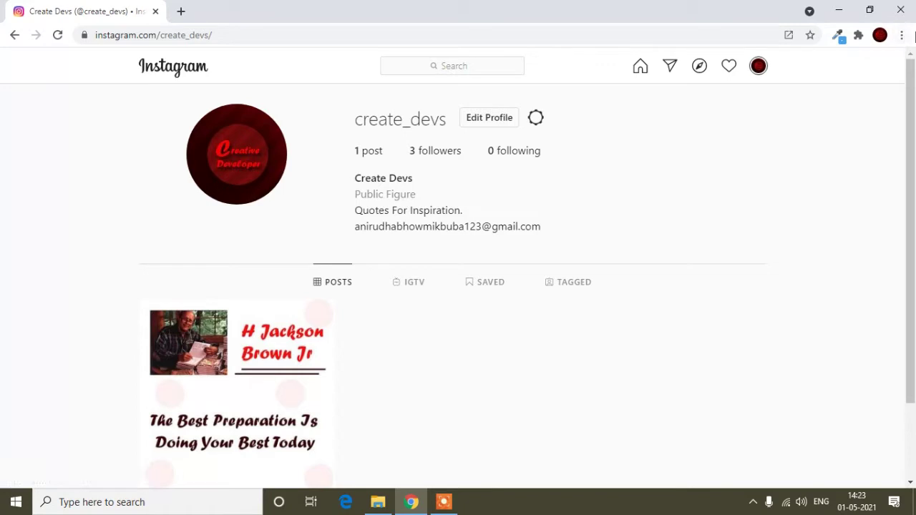
# Bring up Chrome's main menu with its More tools submenu expanded.
pyautogui.click(903, 38)
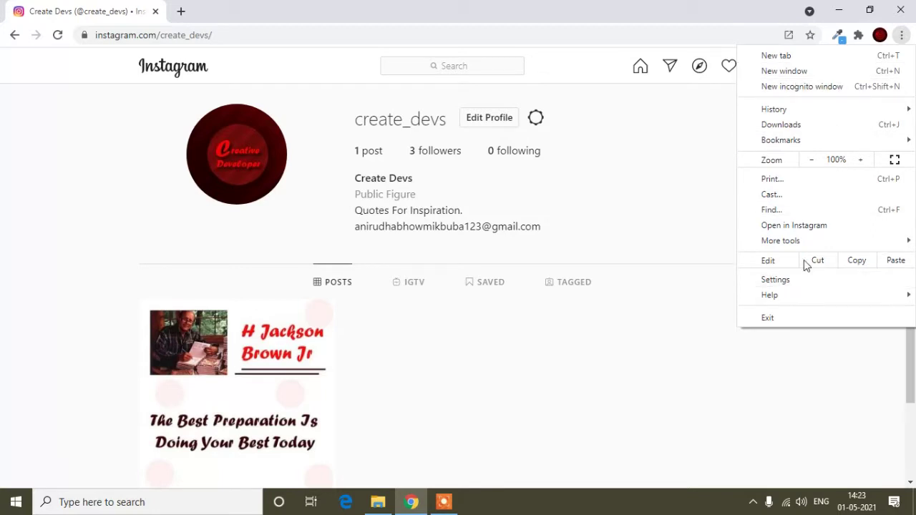
pyautogui.moveTo(813, 244)
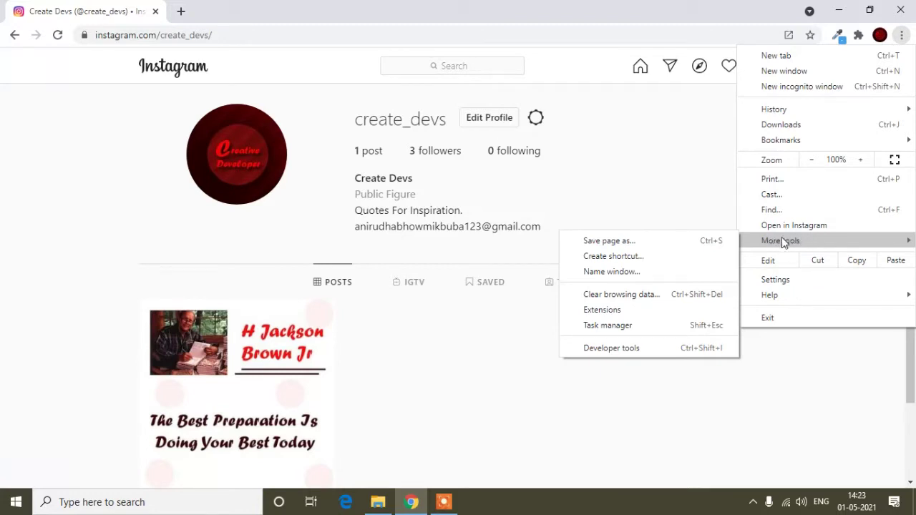
# Open Developer tools in responsive mode and enlarge the console until the emulated page is 772×349.
pyautogui.click(660, 347)
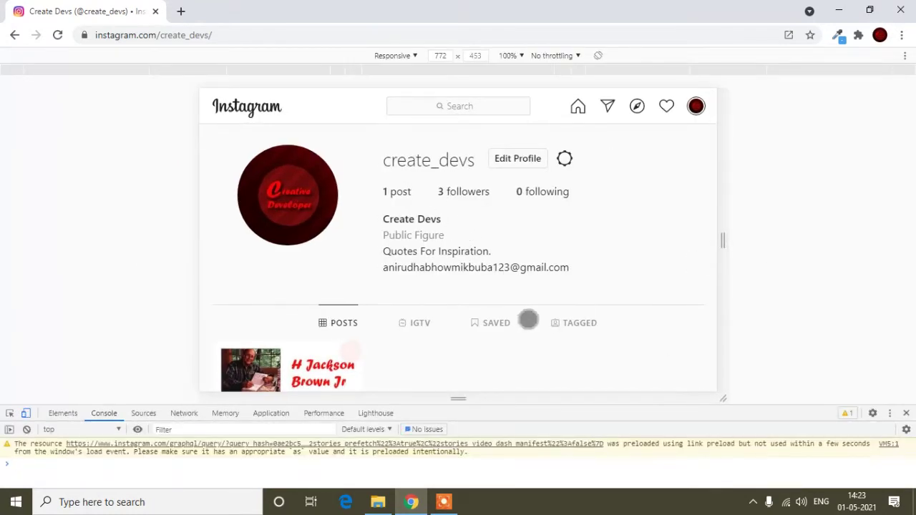
pyautogui.moveTo(593, 412); pyautogui.dragTo(594, 364)
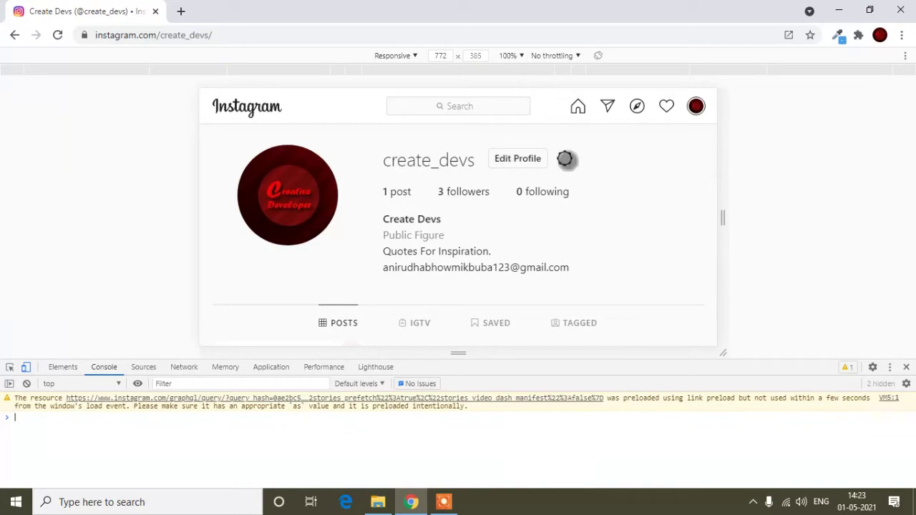
pyautogui.scroll(-2, 608, 280)
pyautogui.scroll(2, 607, 282)
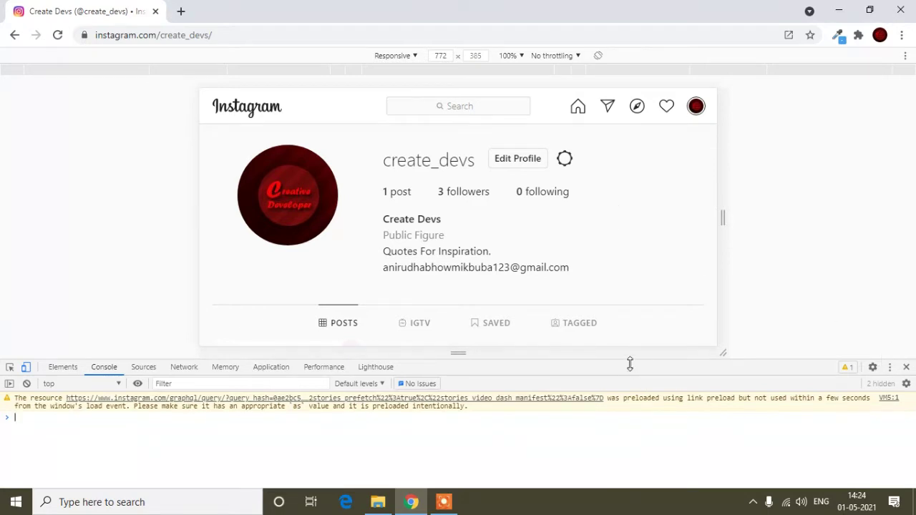
pyautogui.moveTo(630, 363); pyautogui.dragTo(628, 339)
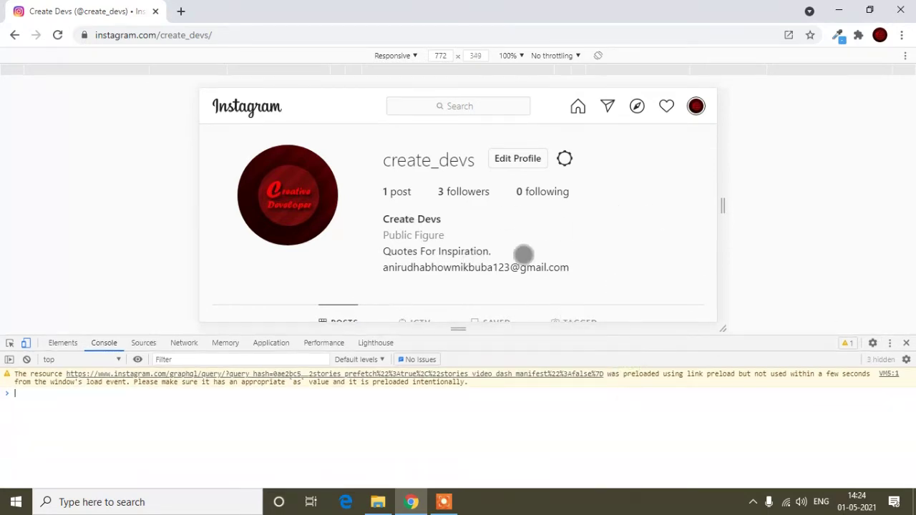
# Open and dismiss Chrome's main menu, then close developer tools to restore the full-width page.
pyautogui.click(905, 36)
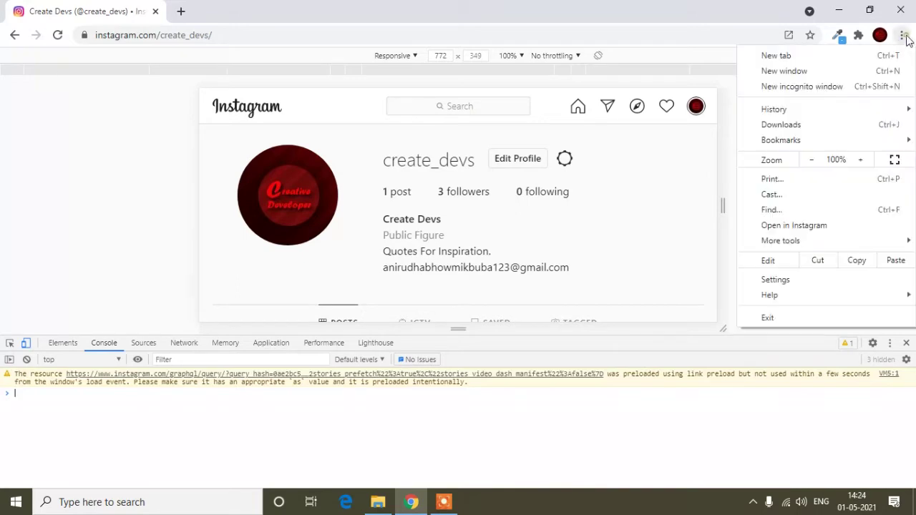
pyautogui.click(80, 205)
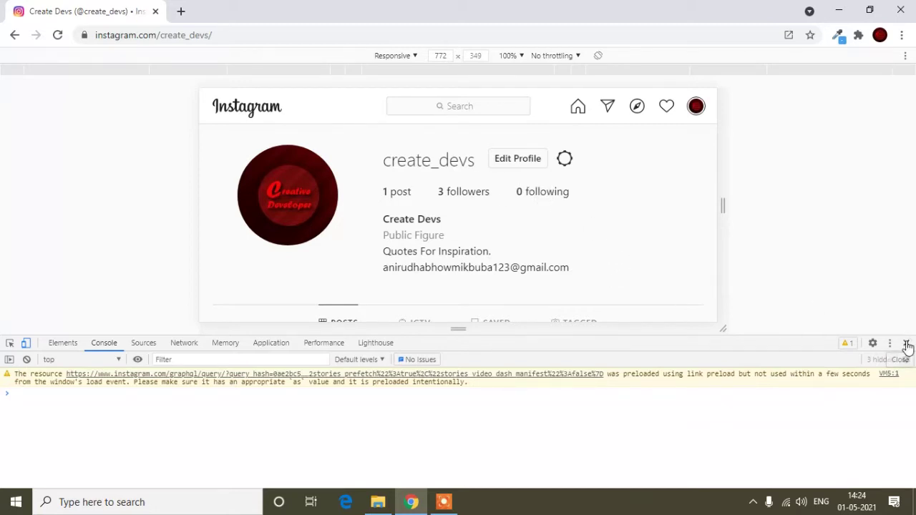
pyautogui.click(907, 345)
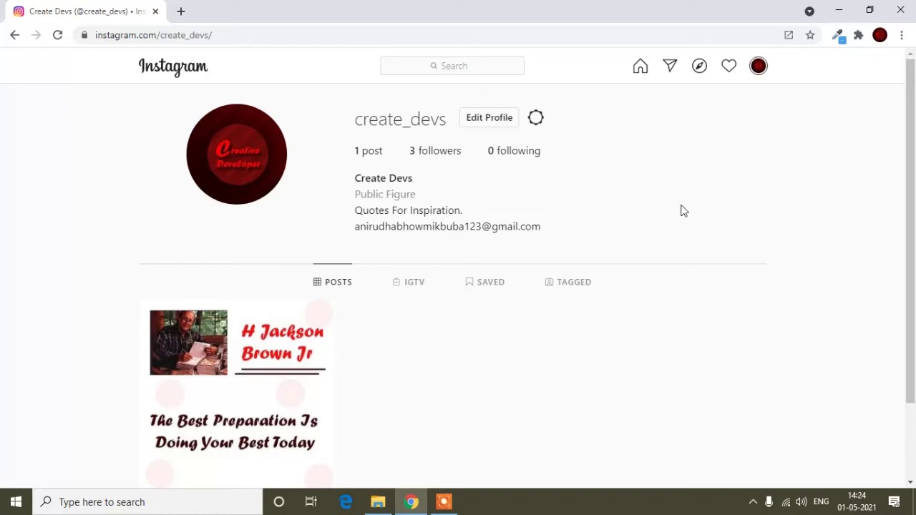
# Reopen developer tools from the page's context menu and make the pane taller, shrinking the viewport to 772×274.
pyautogui.rightClick(615, 165)
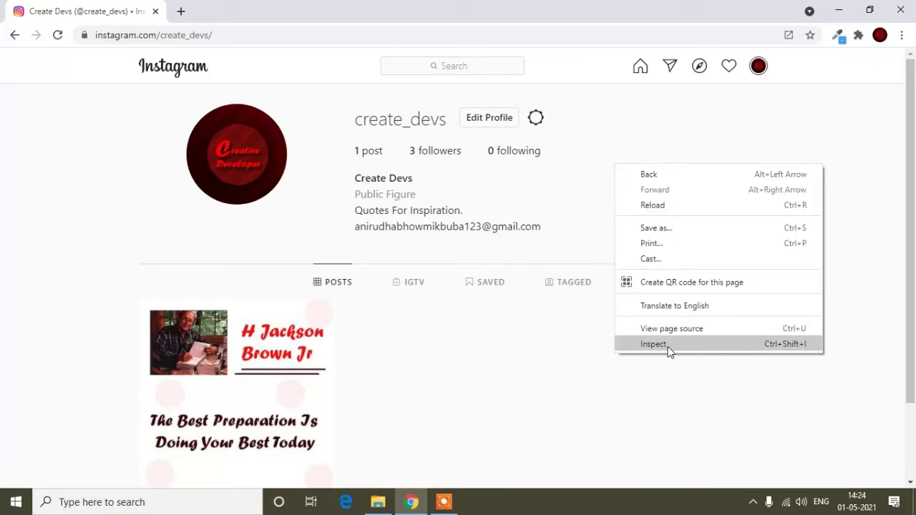
pyautogui.click(732, 345)
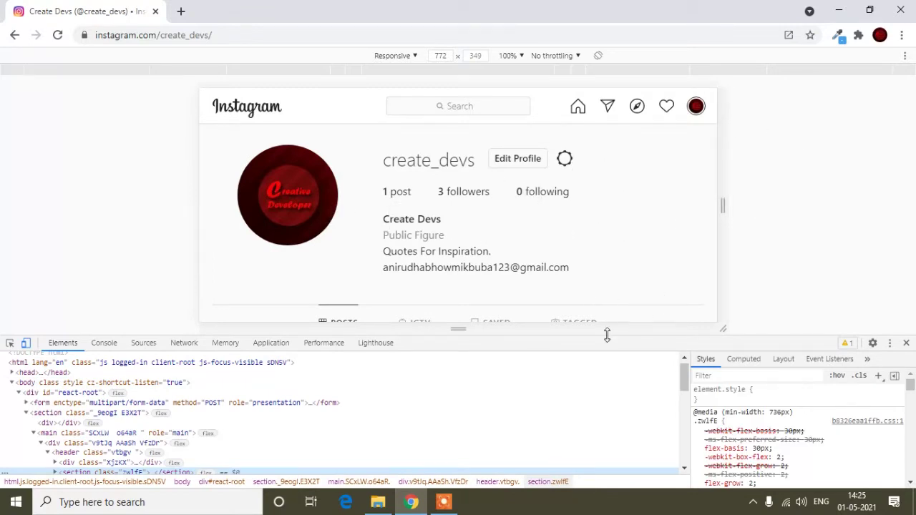
pyautogui.moveTo(607, 337); pyautogui.dragTo(610, 293)
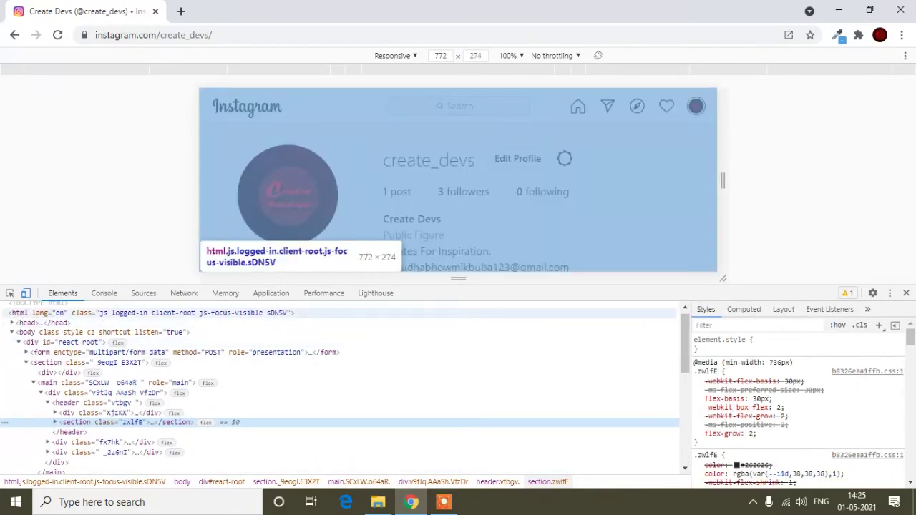
# In the Elements panel, select html, body, section._9eogI and div.XjzKX, ending on section._9eogI.
pyautogui.click(20, 315)
pyautogui.click(72, 332)
pyautogui.click(80, 363)
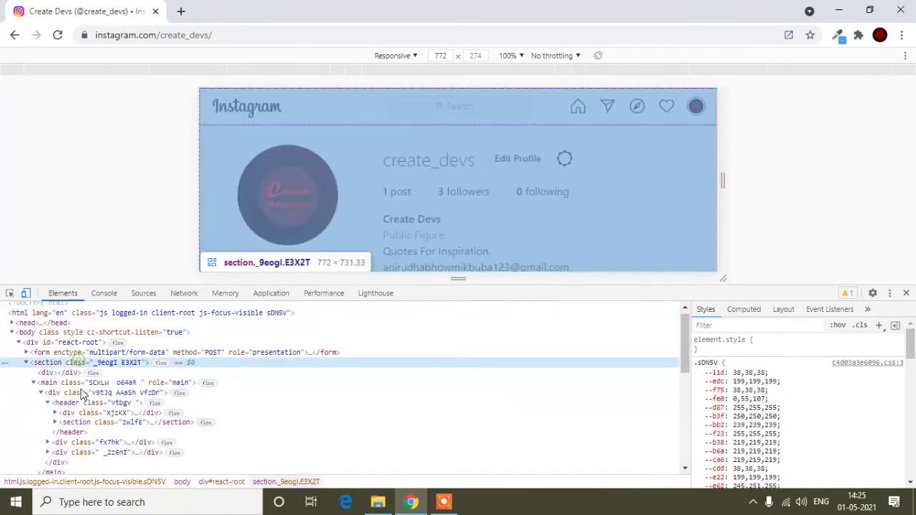
pyautogui.rightClick(94, 413)
pyautogui.click(287, 409)
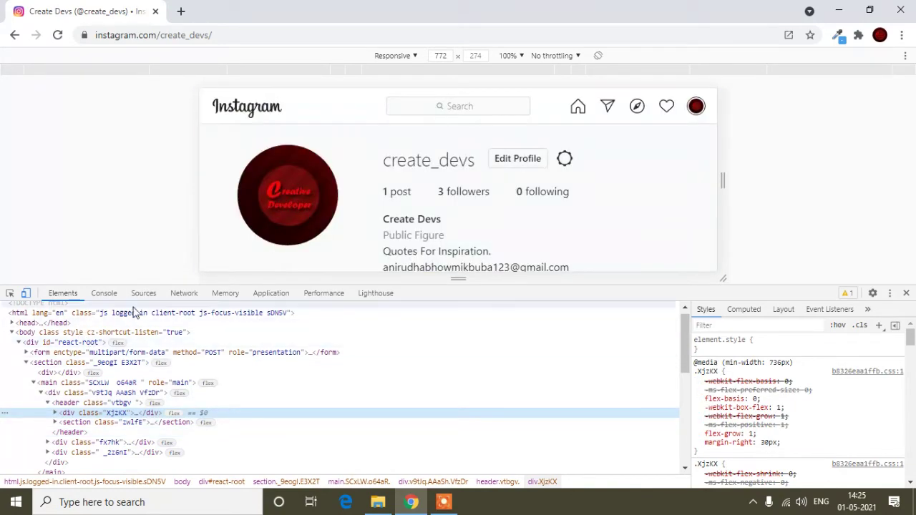
pyautogui.click(128, 313)
pyautogui.click(208, 363)
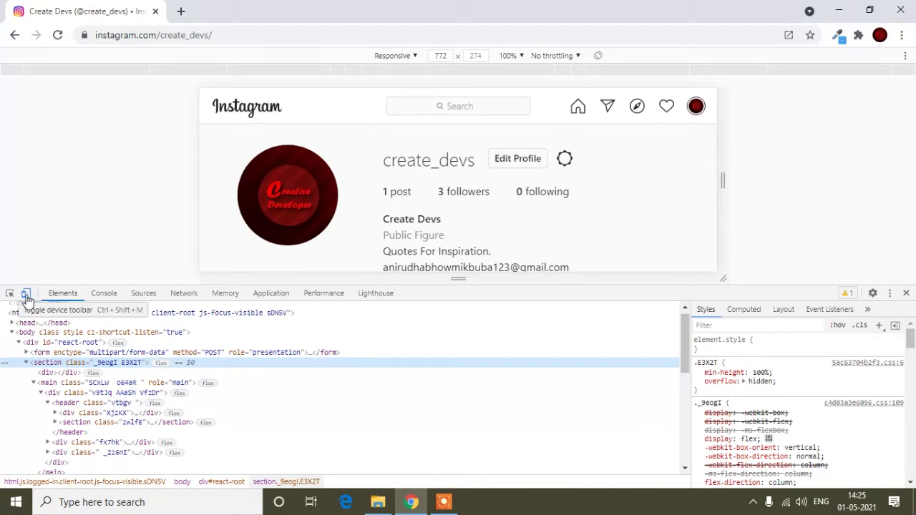
# Toggle device emulation off and on, and zoom the DevTools interface in twice with Ctrl+Plus.
pyautogui.click(27, 296)
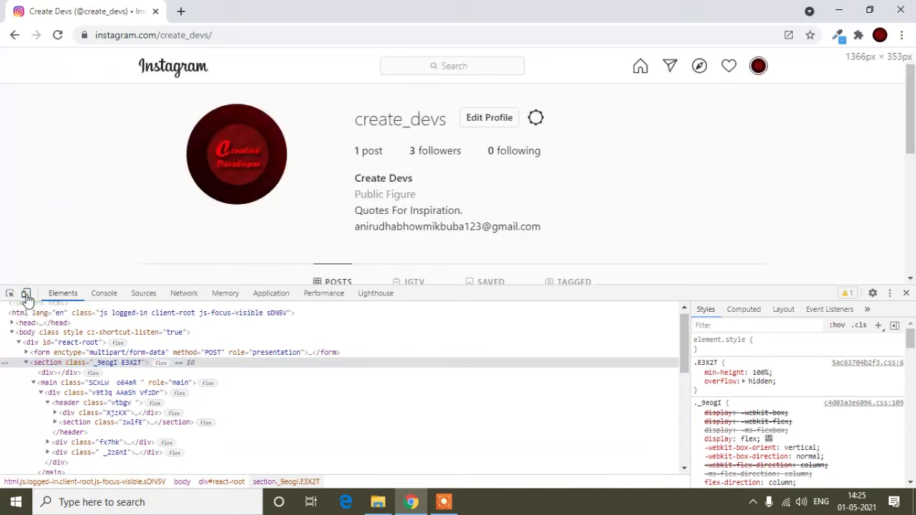
pyautogui.moveTo(609, 300); pyautogui.dragTo(602, 325)
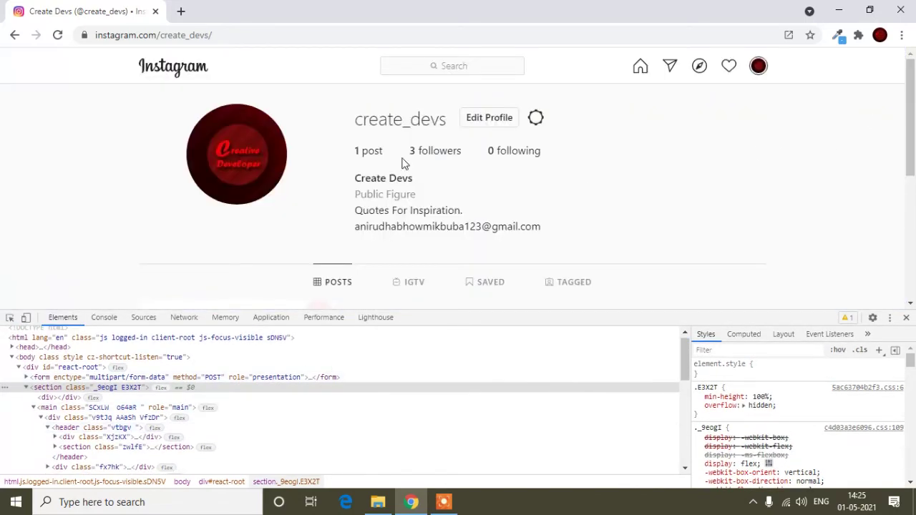
pyautogui.scroll(-5, 634, 191)
pyautogui.scroll(5, 687, 215)
pyautogui.click(28, 319)
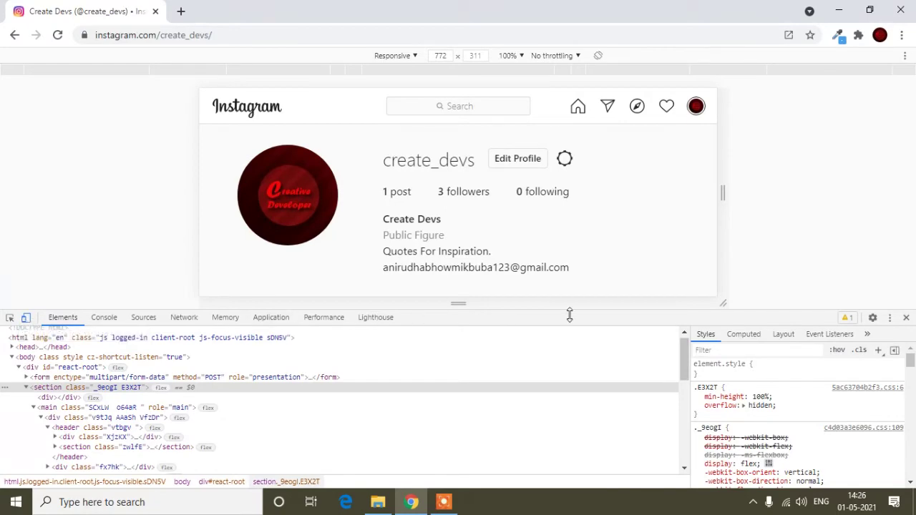
pyautogui.hotkey('ctrl', '+')
pyautogui.hotkey('ctrl', '+')
pyautogui.hotkey('ctrl', '+')
pyautogui.hotkey('ctrl', '+')
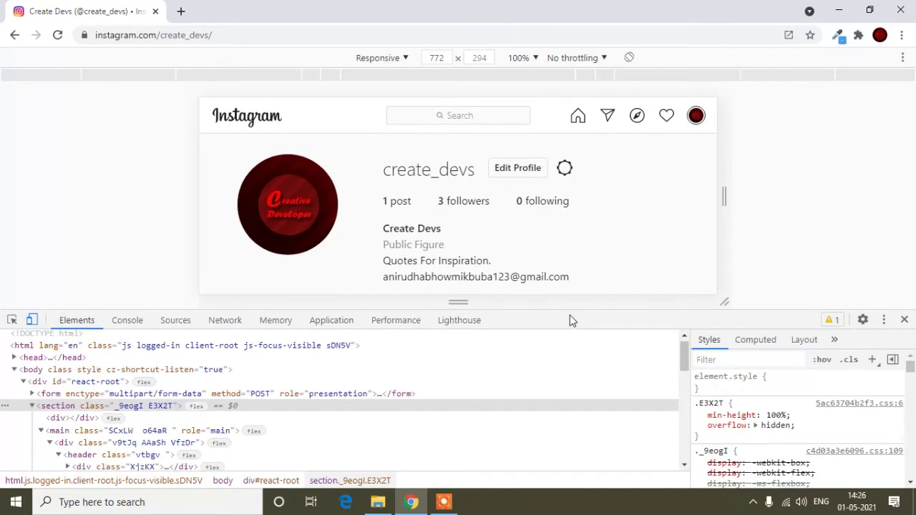
pyautogui.hotkey('ctrl', '+')
pyautogui.hotkey('ctrl', '+')
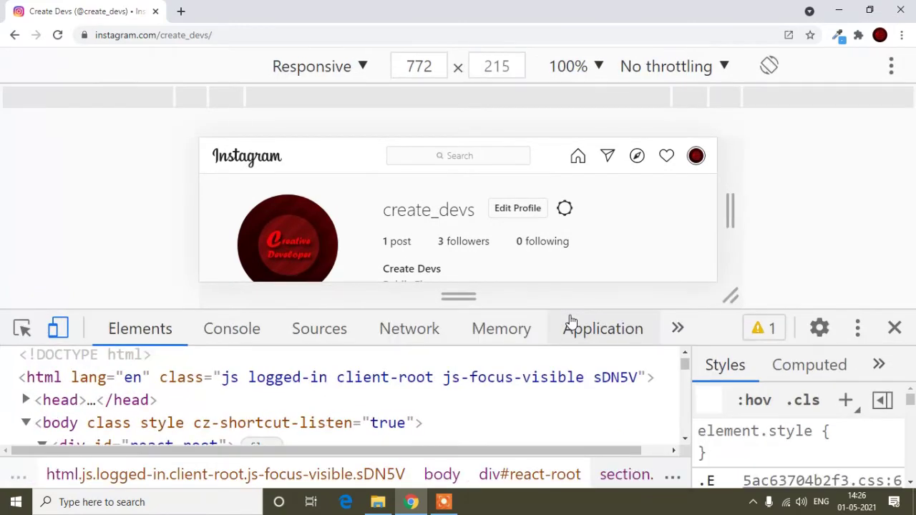
pyautogui.click(59, 328)
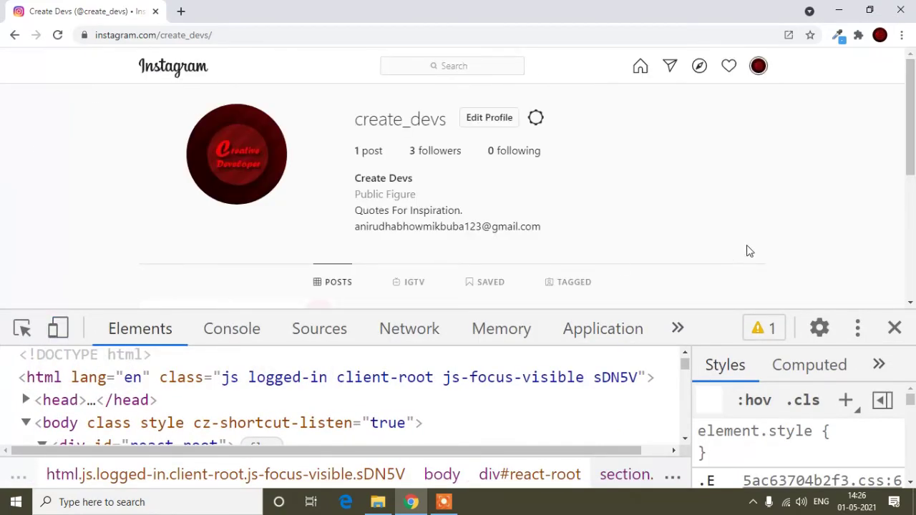
pyautogui.click(60, 329)
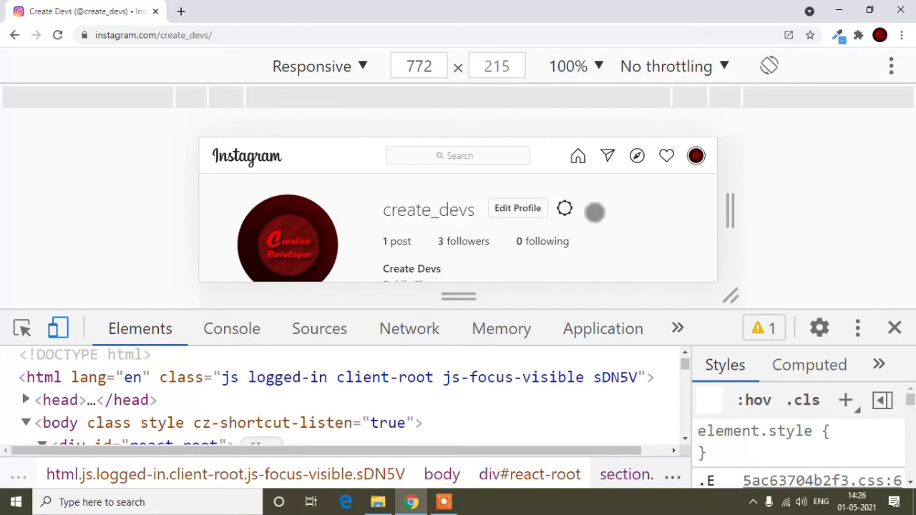
# Keep the Responsive device, make the viewport 772×289, and reload Instagram for its mobile layout.
pyautogui.click(363, 67)
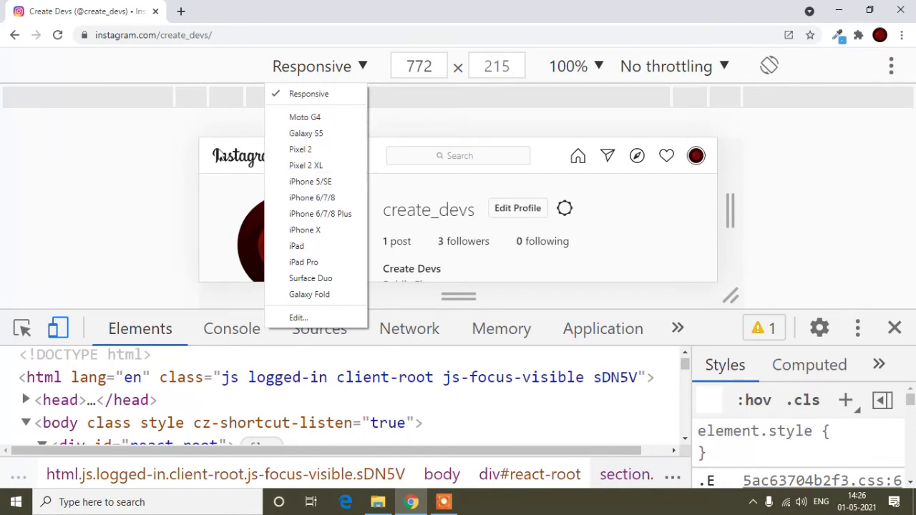
pyautogui.click(164, 148)
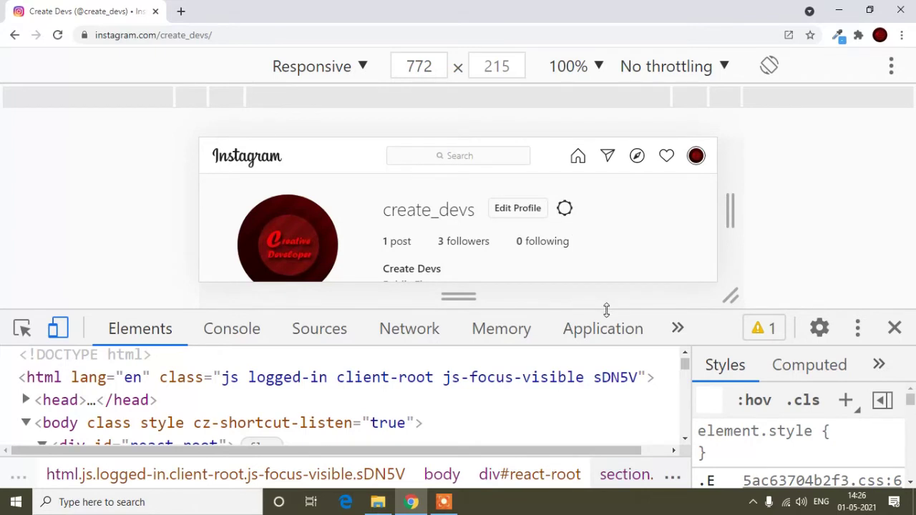
pyautogui.moveTo(584, 308); pyautogui.dragTo(581, 359)
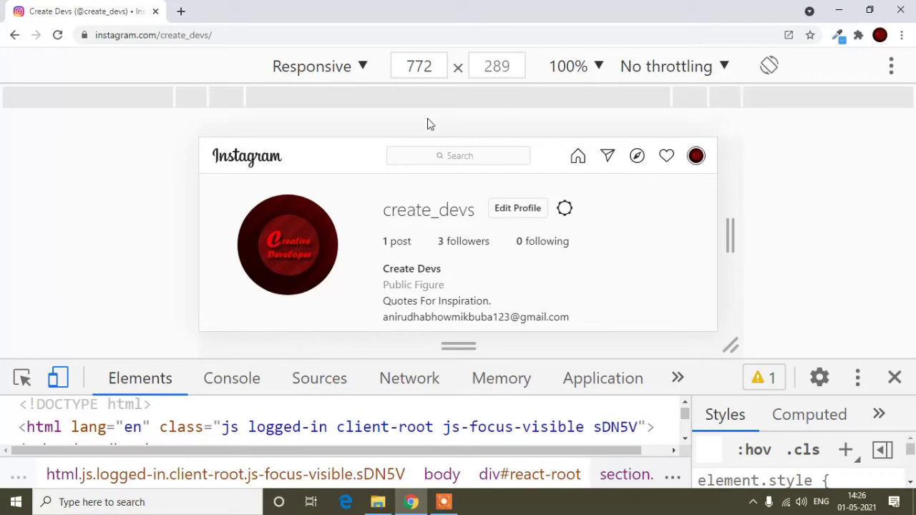
pyautogui.click(58, 35)
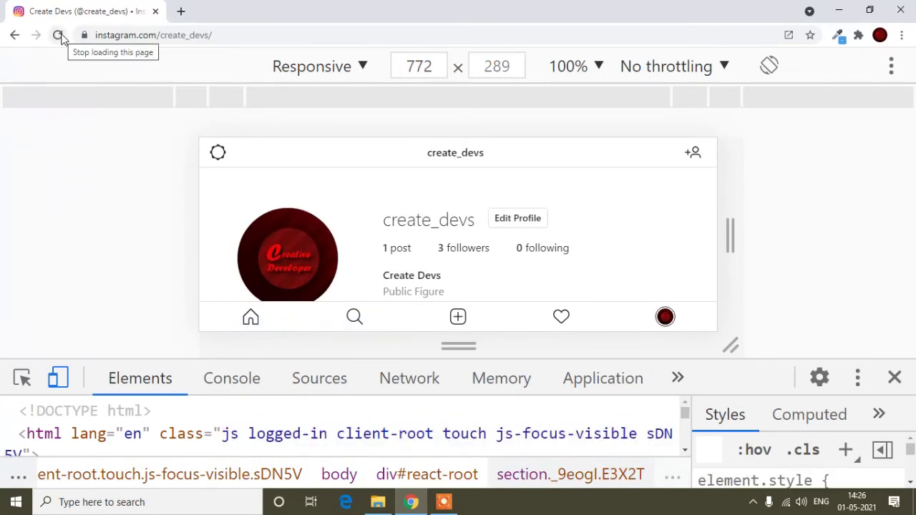
# Scroll the mobile profile to its Posts grid, resize the viewport to 772×311, and start a new post.
pyautogui.scroll(-2, 519, 284)
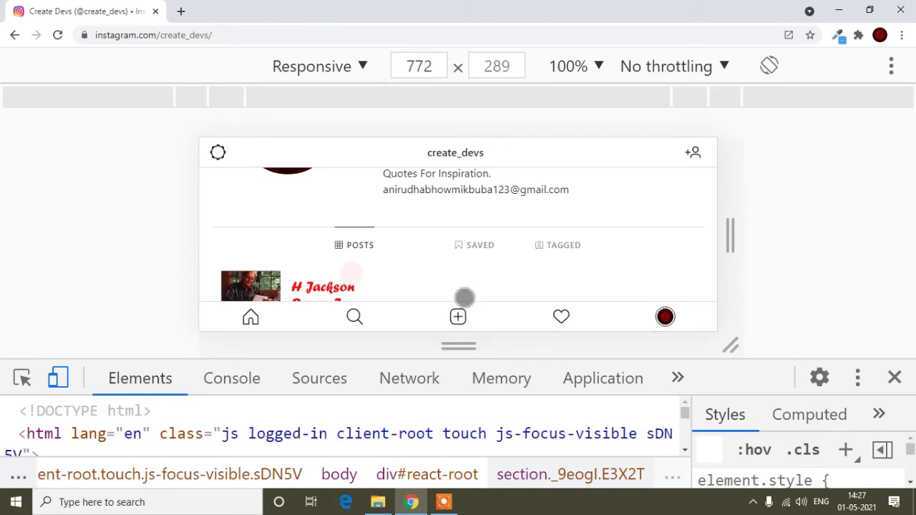
pyautogui.scroll(-1, 582, 272)
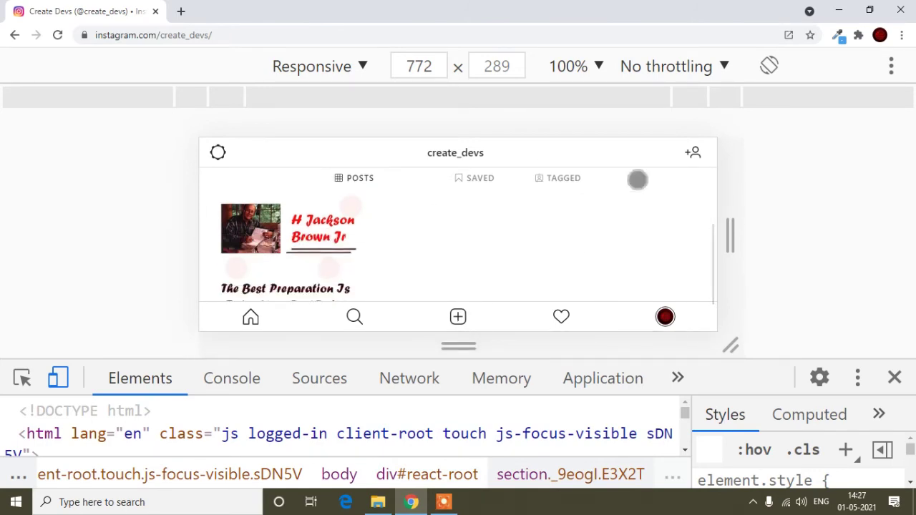
pyautogui.scroll(3, 493, 217)
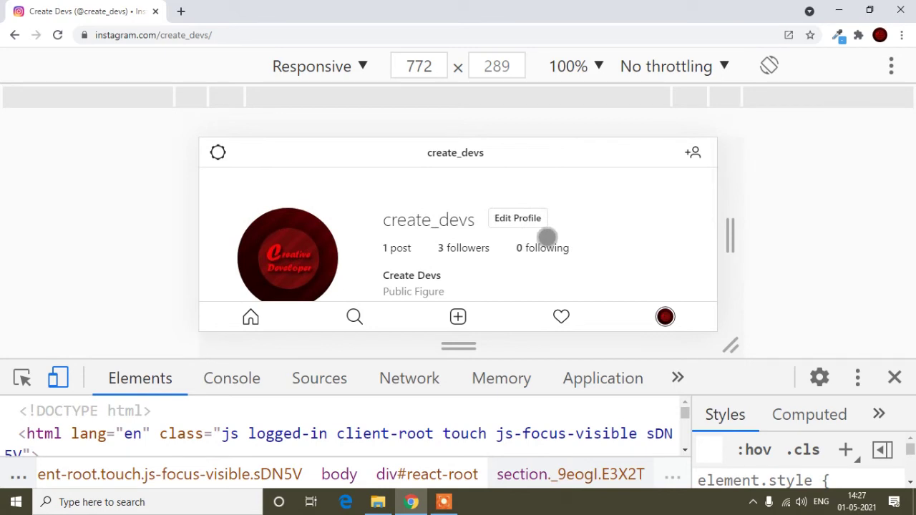
pyautogui.scroll(-1, 527, 250)
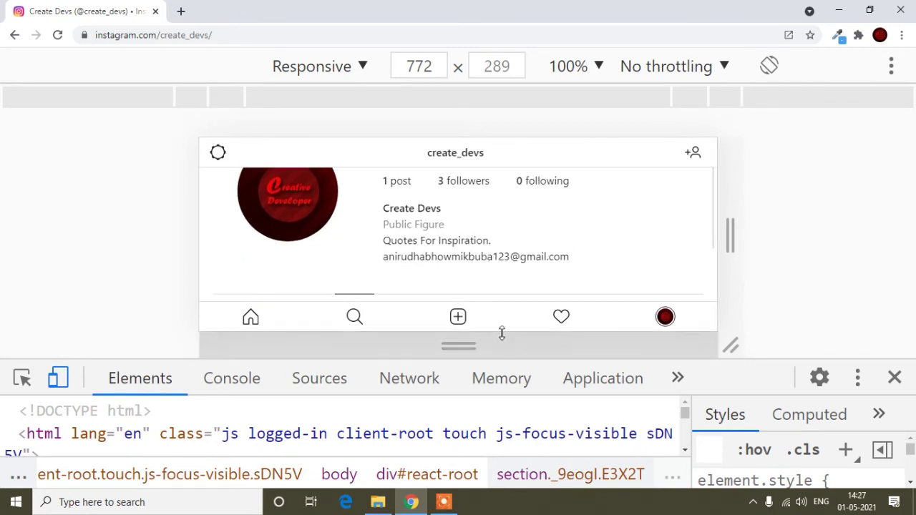
pyautogui.moveTo(459, 356); pyautogui.dragTo(460, 372)
pyautogui.scroll(-1, 555, 307)
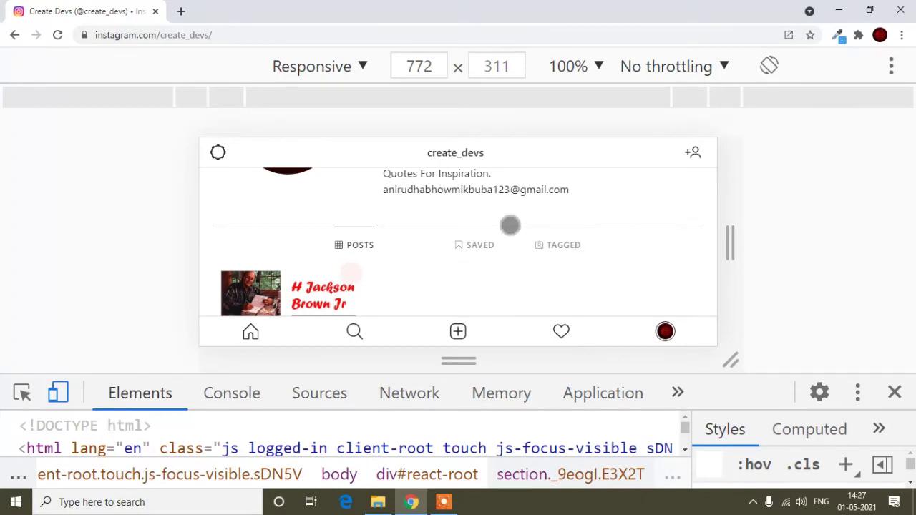
pyautogui.scroll(2, 511, 226)
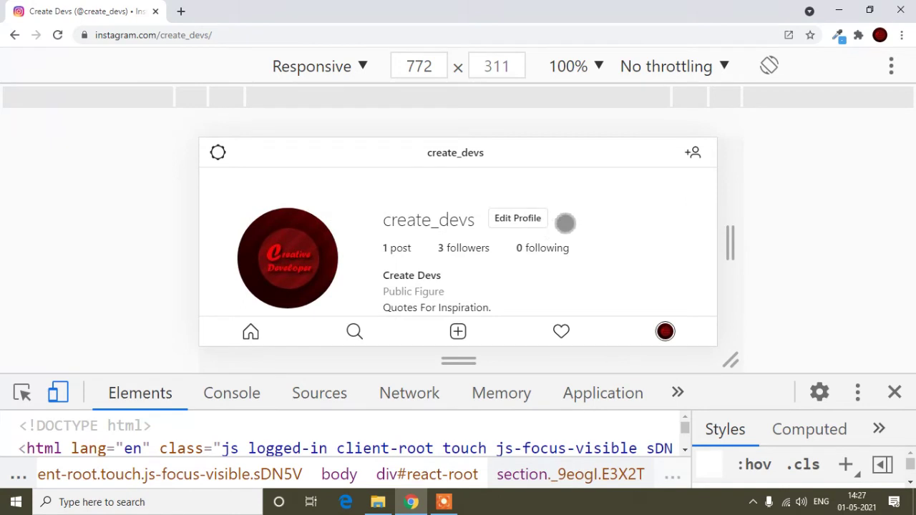
pyautogui.scroll(-2, 577, 308)
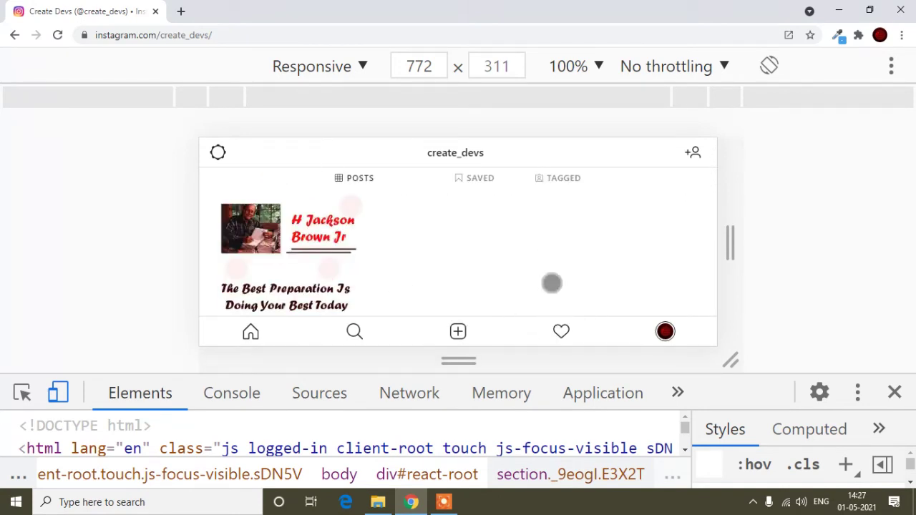
pyautogui.click(459, 333)
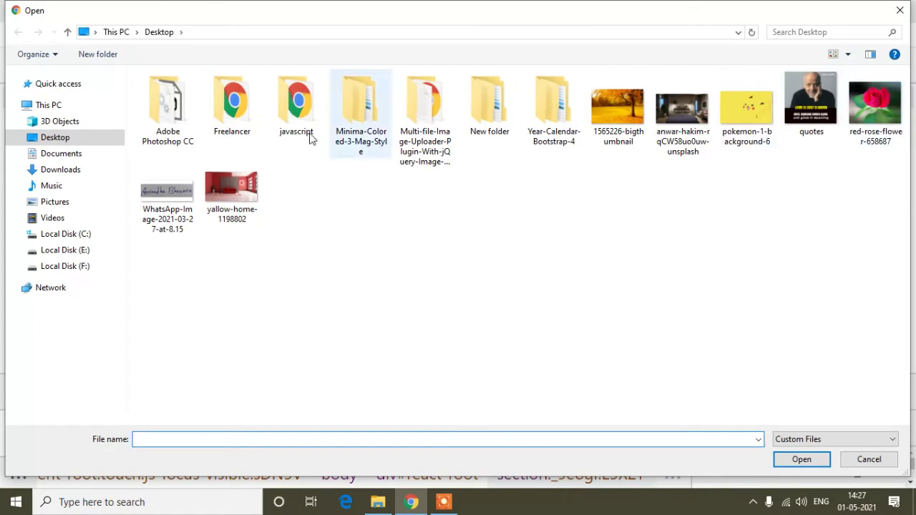
# Load the 'quotes' JPG from the Desktop into the post and pan the photo to preview the quote.
pyautogui.click(825, 101)
pyautogui.click(800, 459)
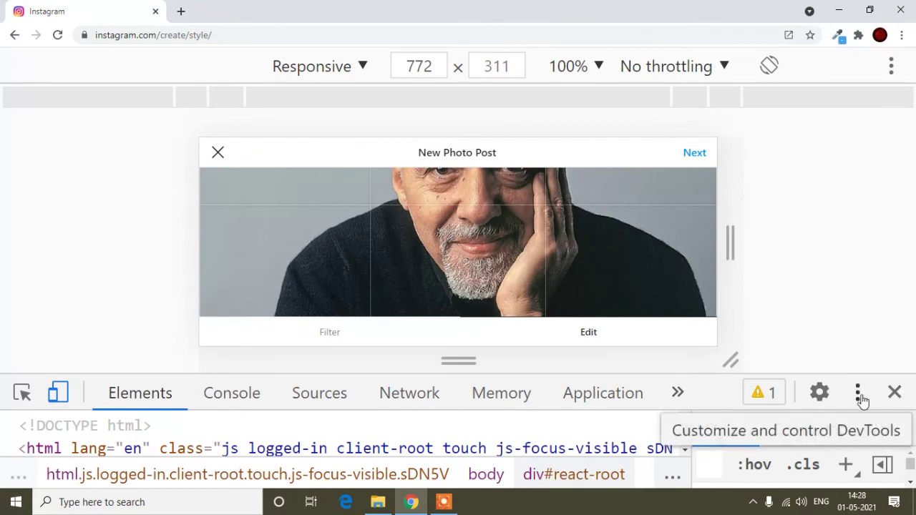
pyautogui.moveTo(566, 255); pyautogui.dragTo(579, 245)
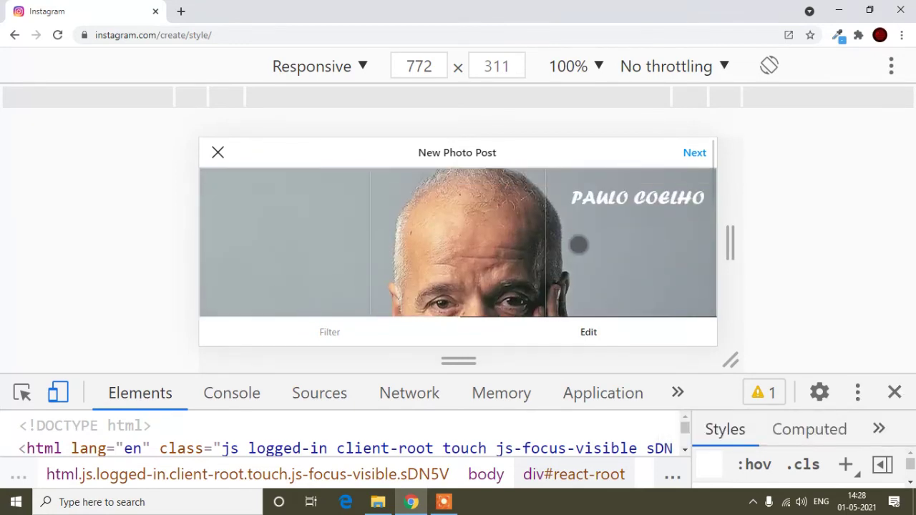
# Undock the developer tools into a separate window, then dock them to the right side.
pyautogui.click(859, 394)
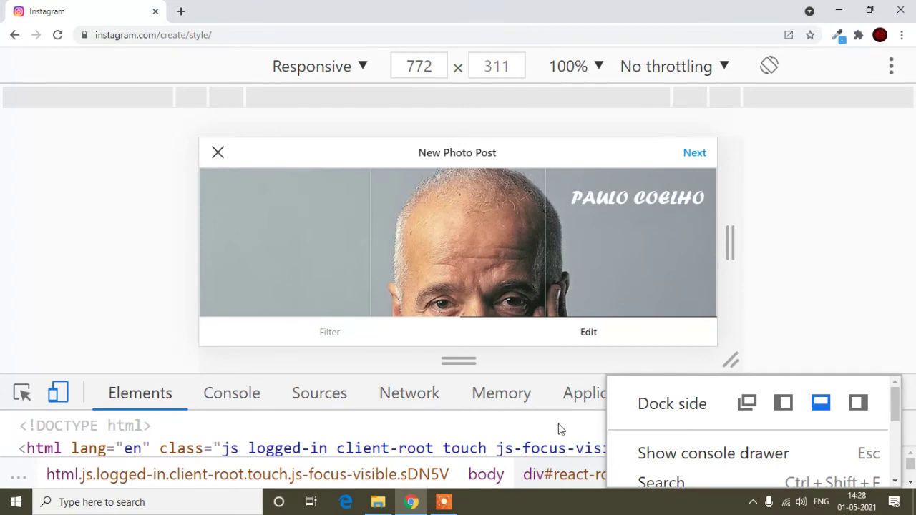
pyautogui.click(748, 403)
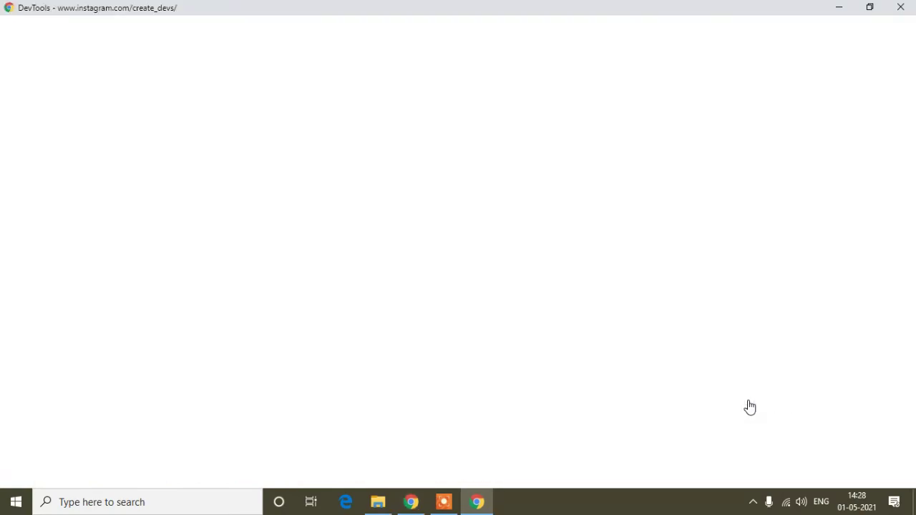
pyautogui.moveTo(362, 6); pyautogui.dragTo(245, 30)
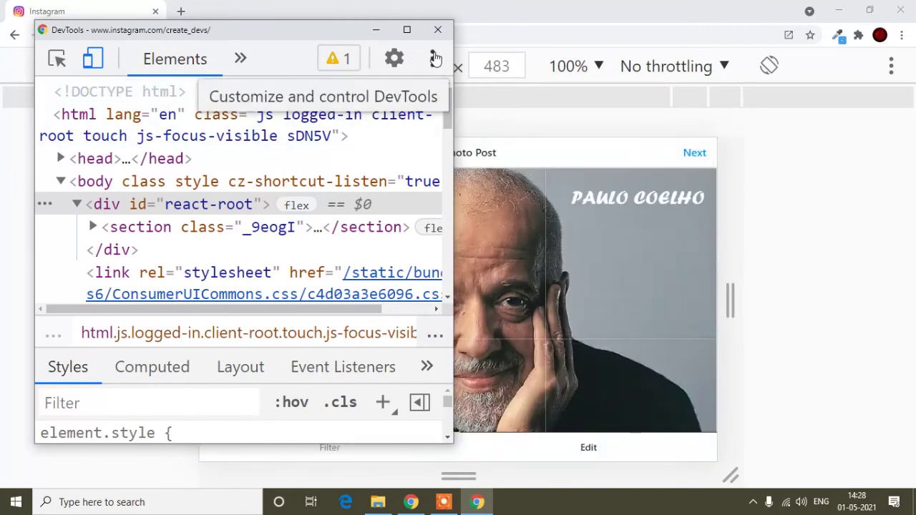
pyautogui.click(434, 59)
pyautogui.click(421, 106)
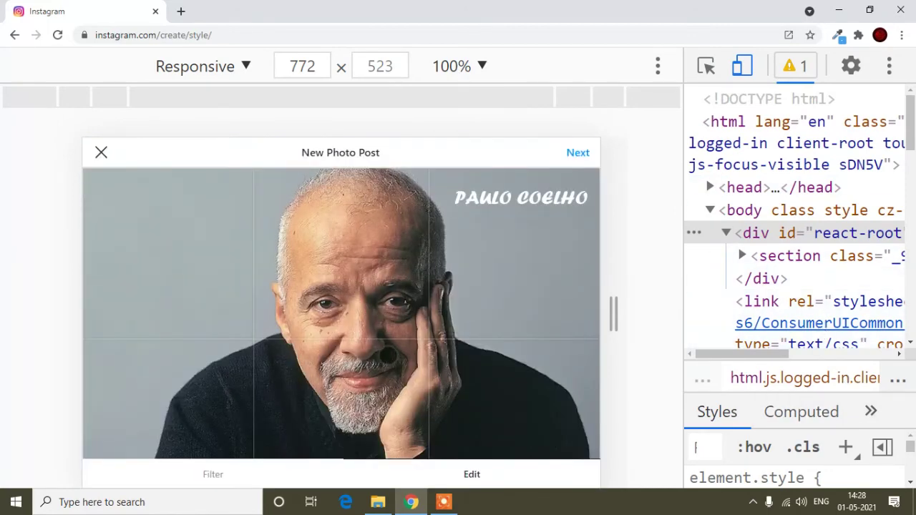
# Scroll through the whole Paulo Coelho quote image and switch the post to its Filter options.
pyautogui.scroll(-5, 387, 355)
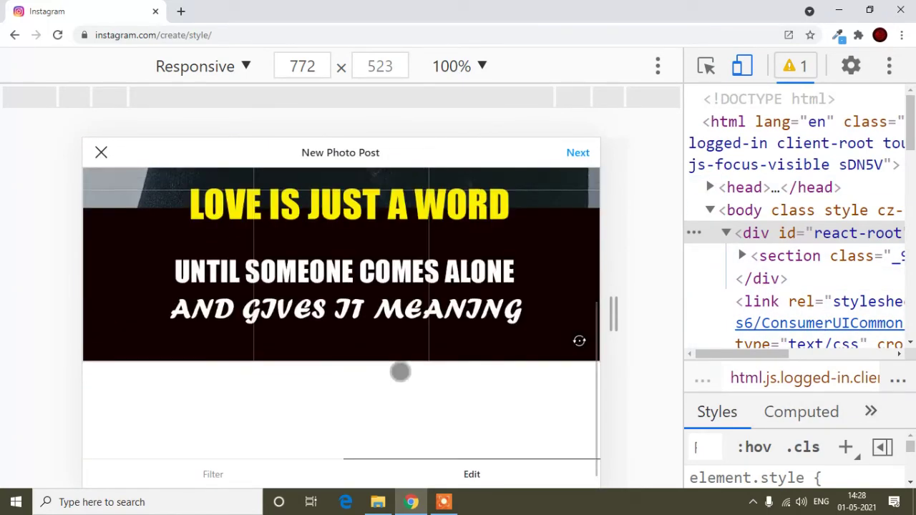
pyautogui.scroll(-3, 437, 308)
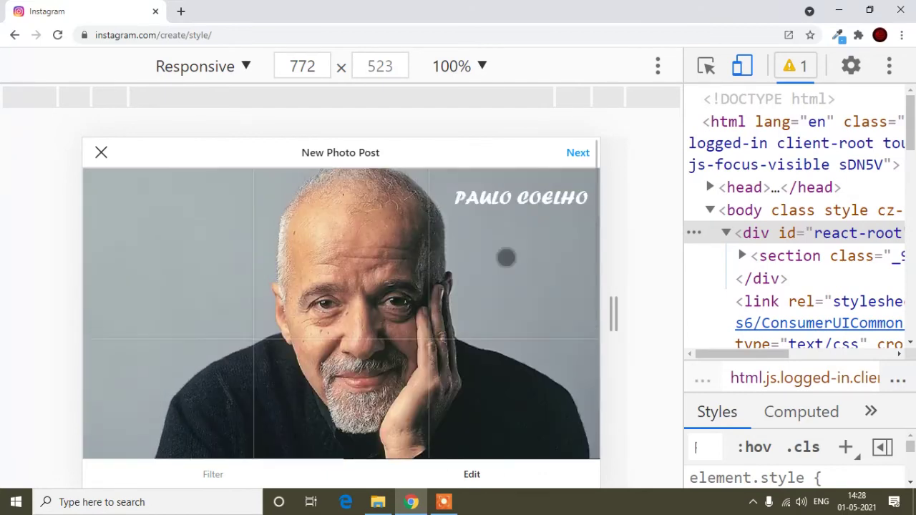
pyautogui.scroll(-5, 411, 285)
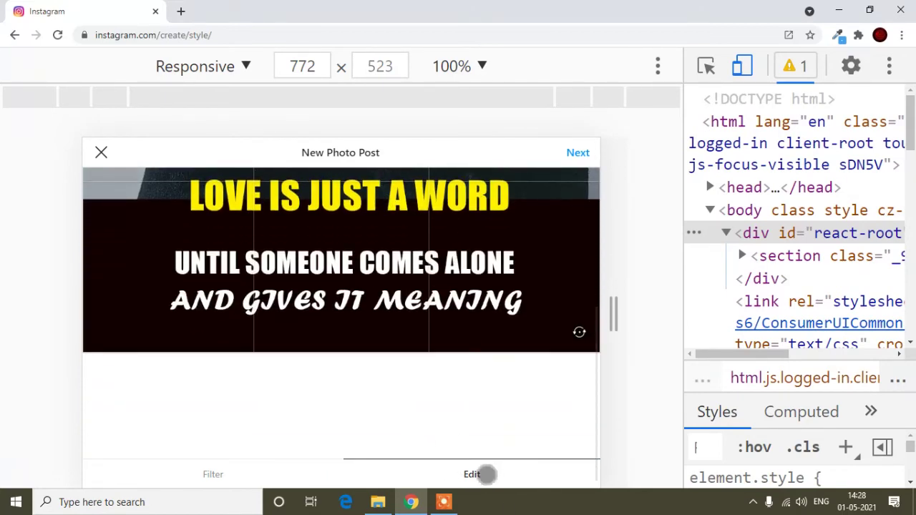
pyautogui.click(214, 480)
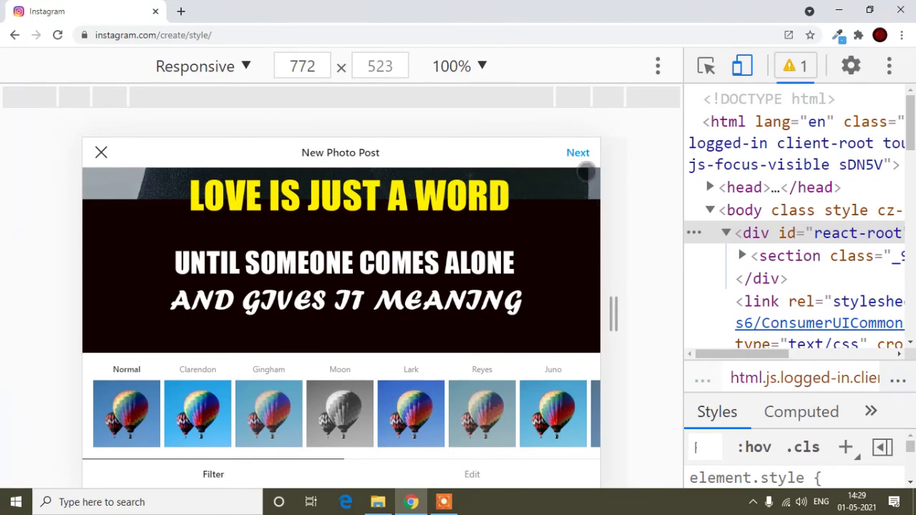
pyautogui.scroll(5, 498, 287)
pyautogui.scroll(2, 497, 288)
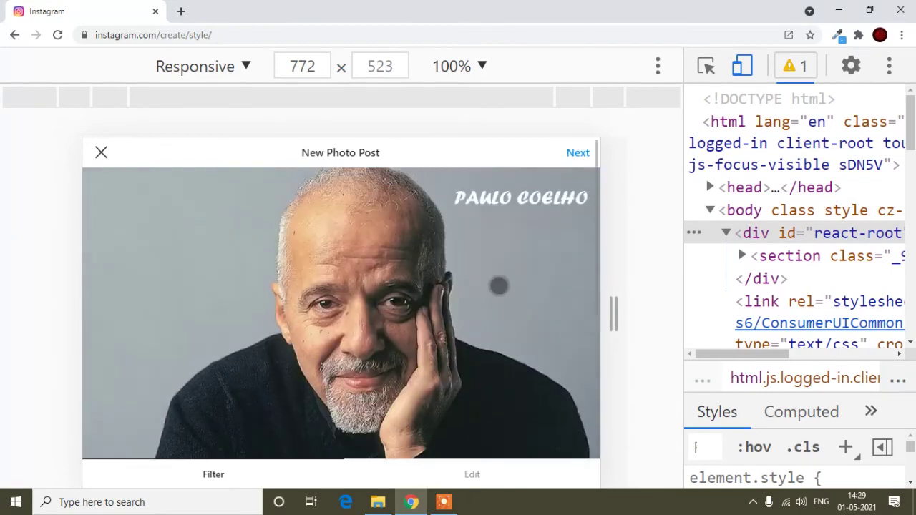
# Go to the post details, add the caption 'INSPIRATION', and share the quote photo.
pyautogui.click(580, 155)
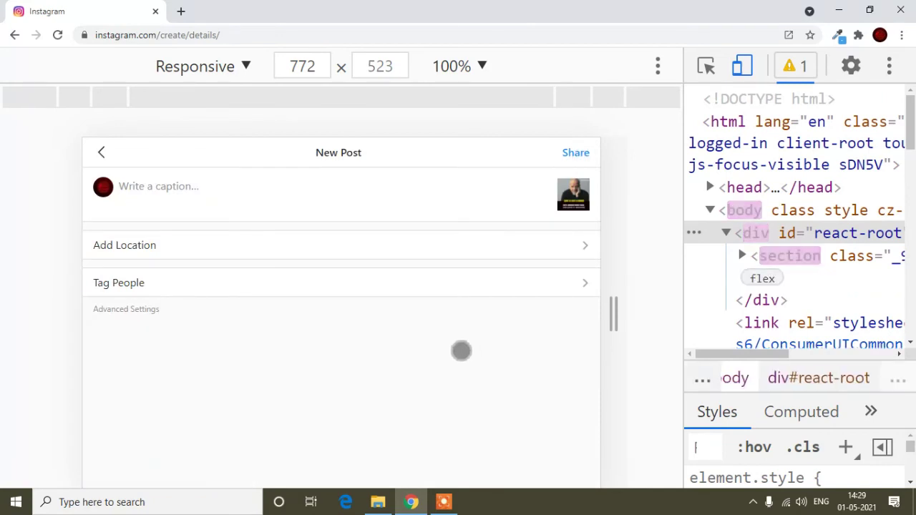
pyautogui.click(242, 194)
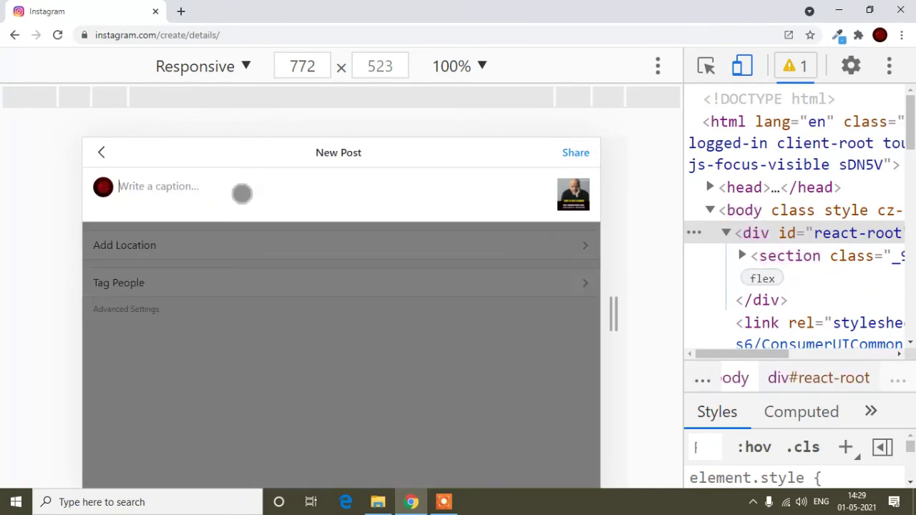
pyautogui.write('INSPIRATION')
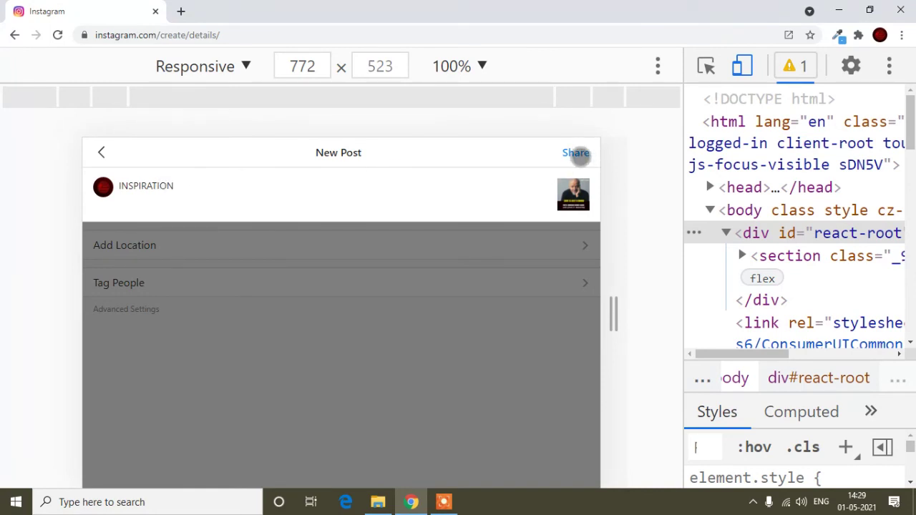
pyautogui.click(577, 153)
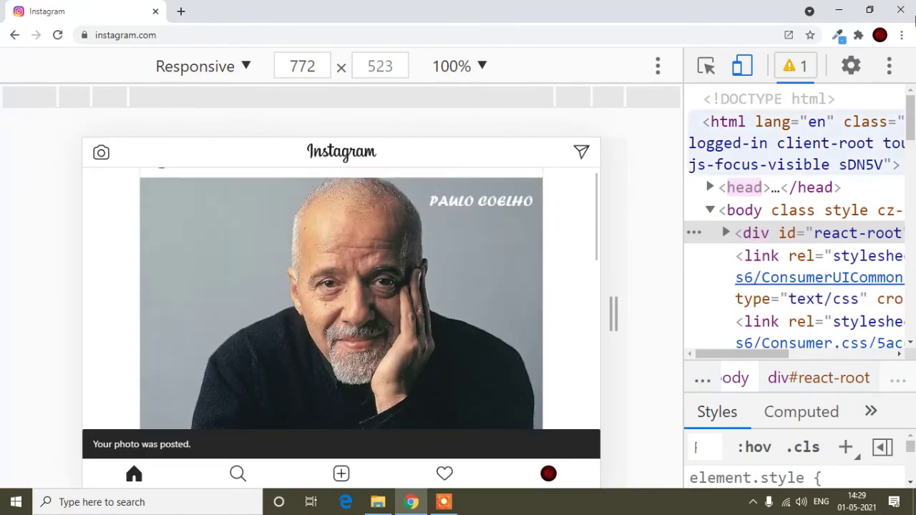
# Dock the developer tools back to the bottom, zoom their text out twice, then close them.
pyautogui.click(890, 66)
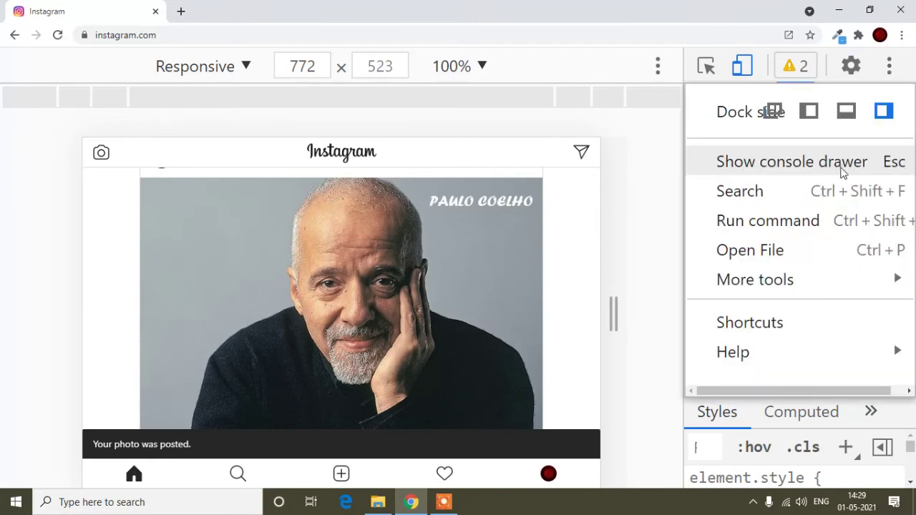
pyautogui.click(846, 111)
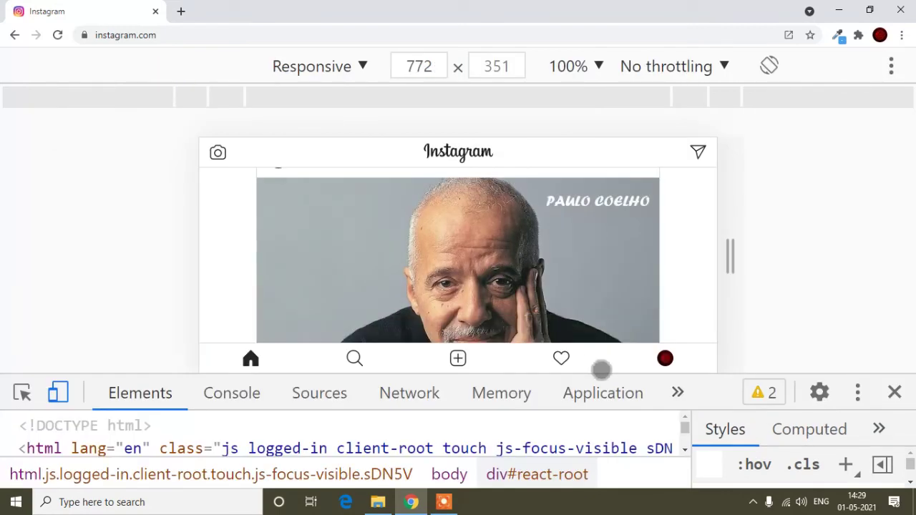
pyautogui.click(608, 430)
pyautogui.hotkey('ctrl', '-')
pyautogui.hotkey('ctrl', '-')
pyautogui.hotkey('ctrl', '-')
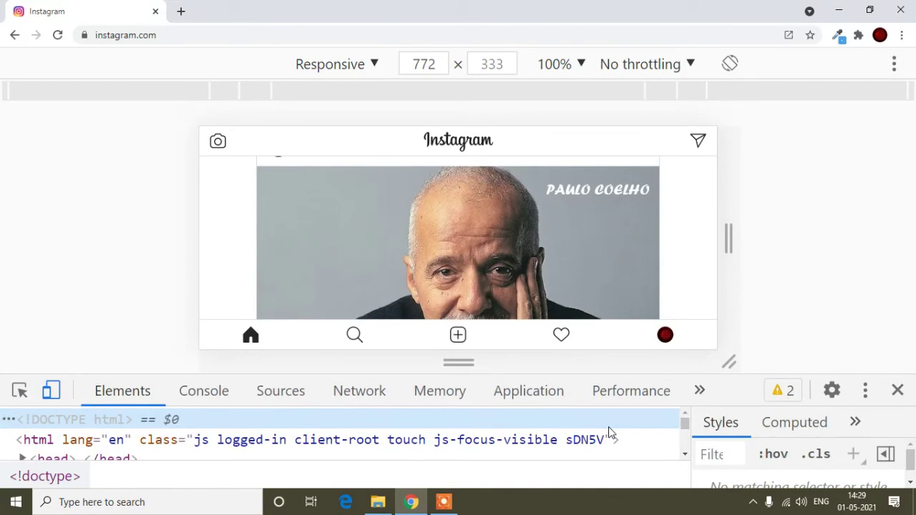
pyautogui.hotkey('ctrl', '-')
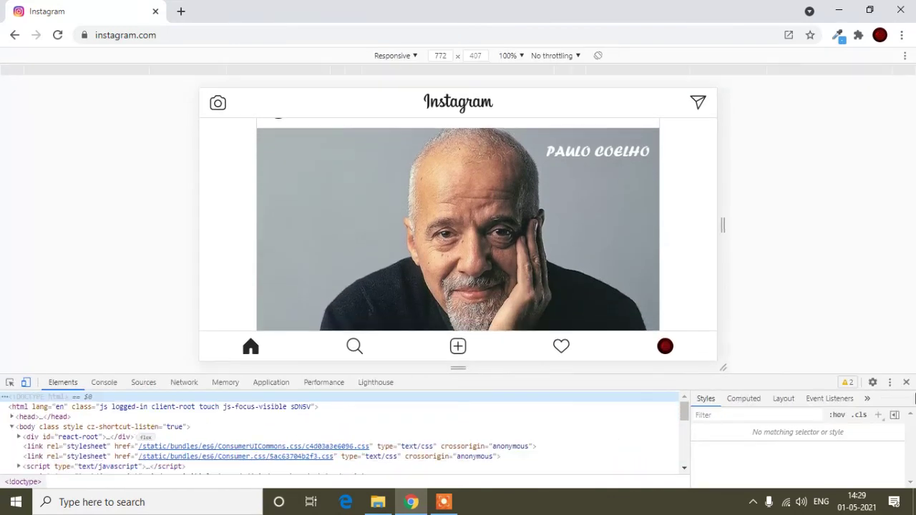
pyautogui.click(906, 382)
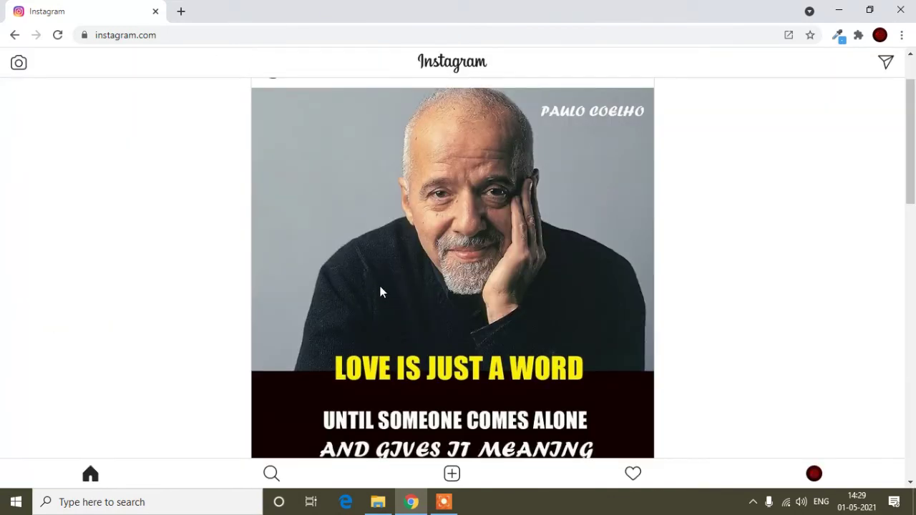